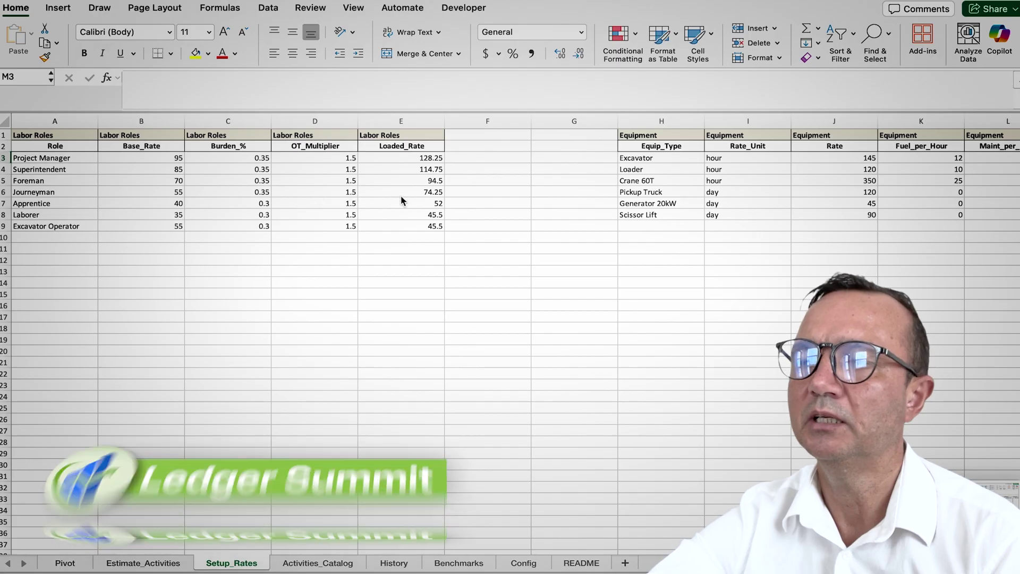
# Scroll right on Setup_Rates to show the Materials table in columns O–S with SKUs, unit costs and waste percentages.
pyautogui.hscroll(5, 434, 215)
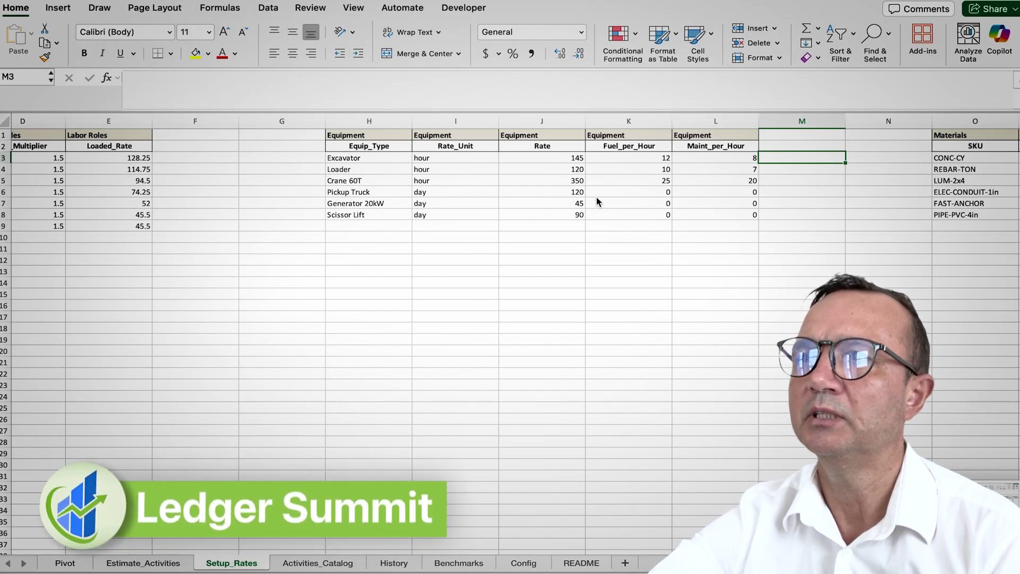
pyautogui.hscroll(5, 597, 198)
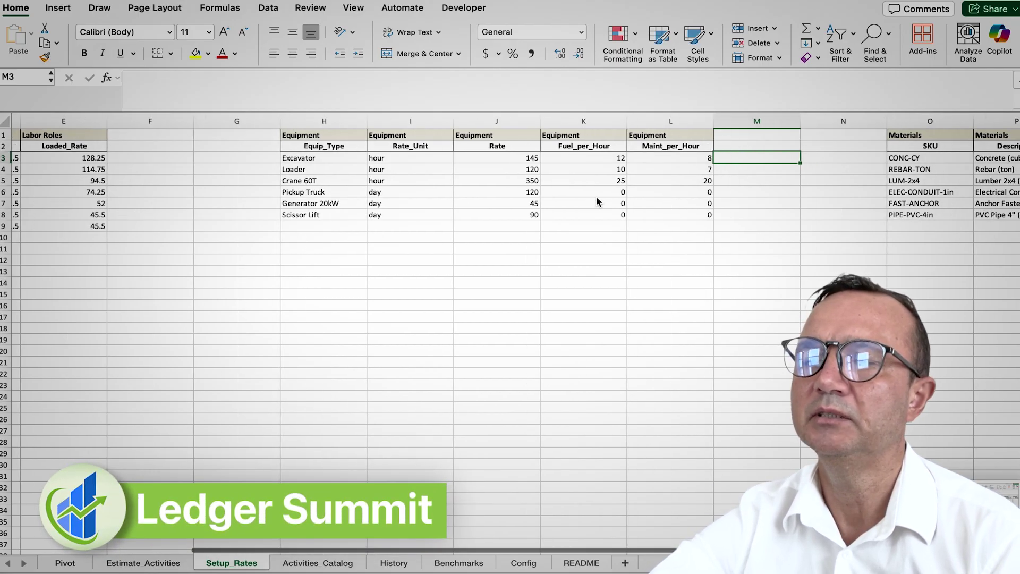
pyautogui.hscroll(5, 596, 201)
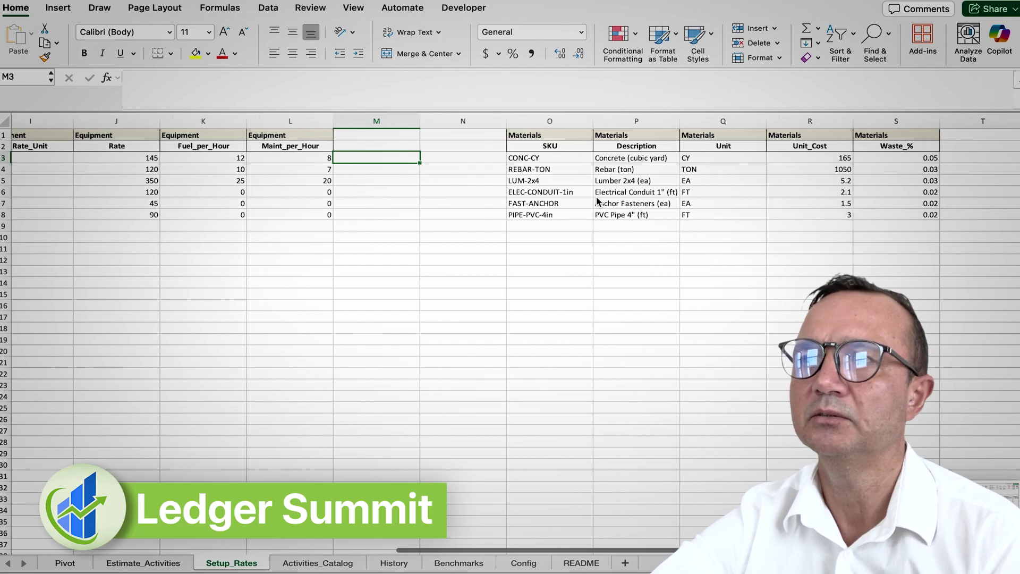
pyautogui.hscroll(2, 598, 200)
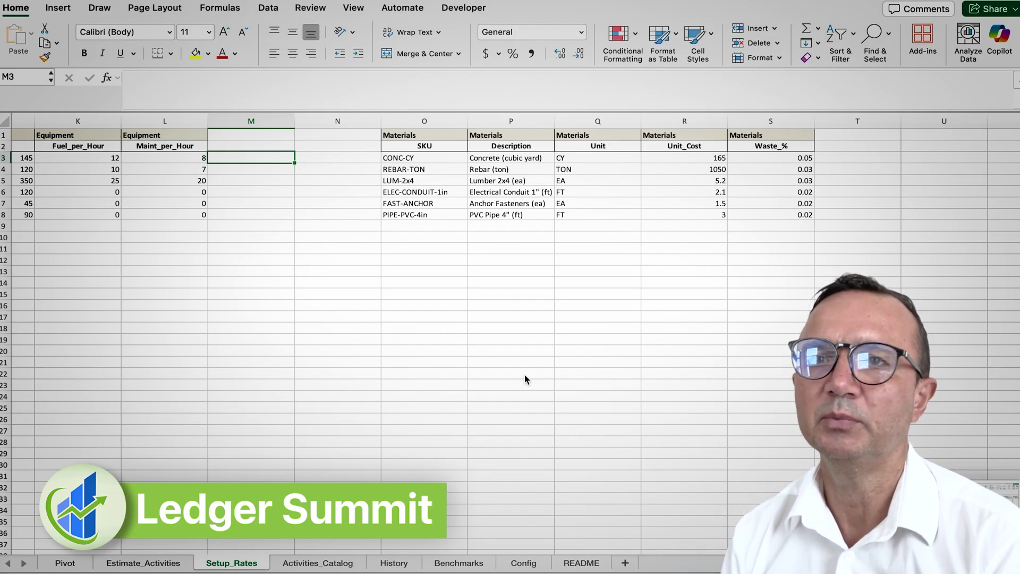
# View the Activities_Catalog sheet, then switch to the History sheet of past job quantities and costs.
pyautogui.click(300, 561)
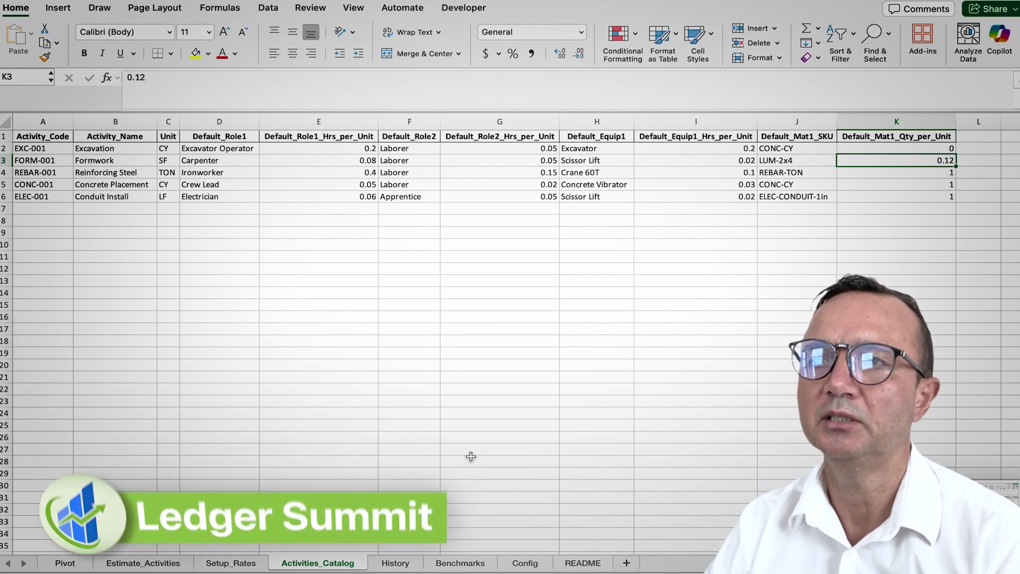
pyautogui.click(395, 562)
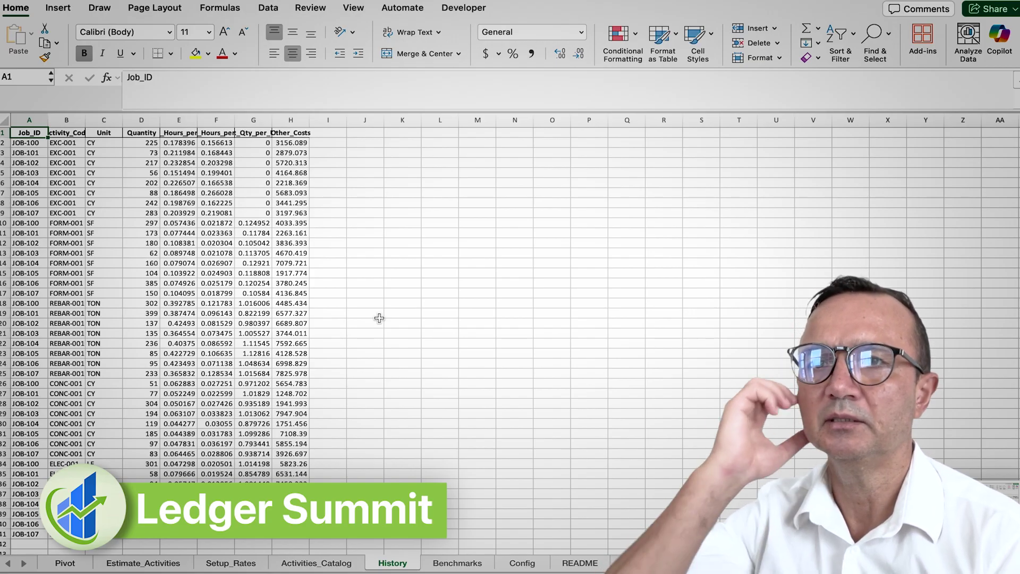
# Show the Benchmarks sheet with benchmark and P75 labor, equipment and material rates per activity.
pyautogui.click(468, 564)
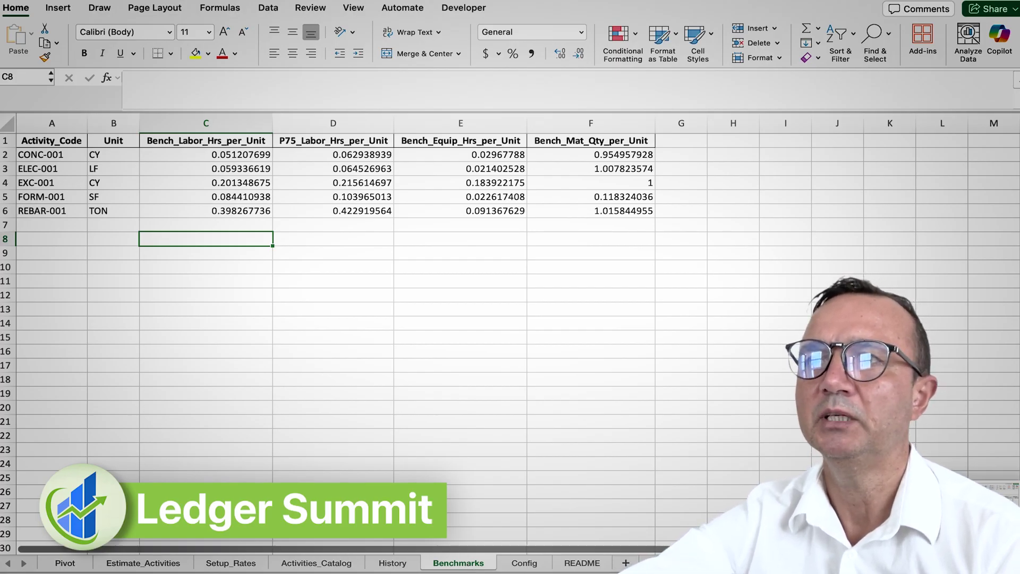
# On Estimate_Activities, check the EXC-001 activity code in row 2 and the empty cell below it.
pyautogui.click(155, 562)
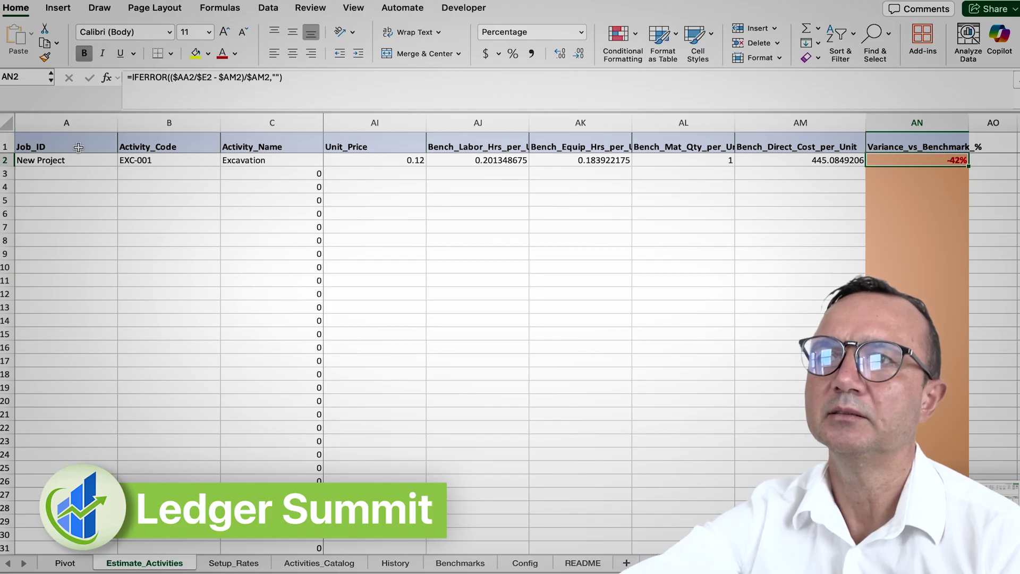
pyautogui.press('Home')
pyautogui.press('Right')
pyautogui.press('Right')
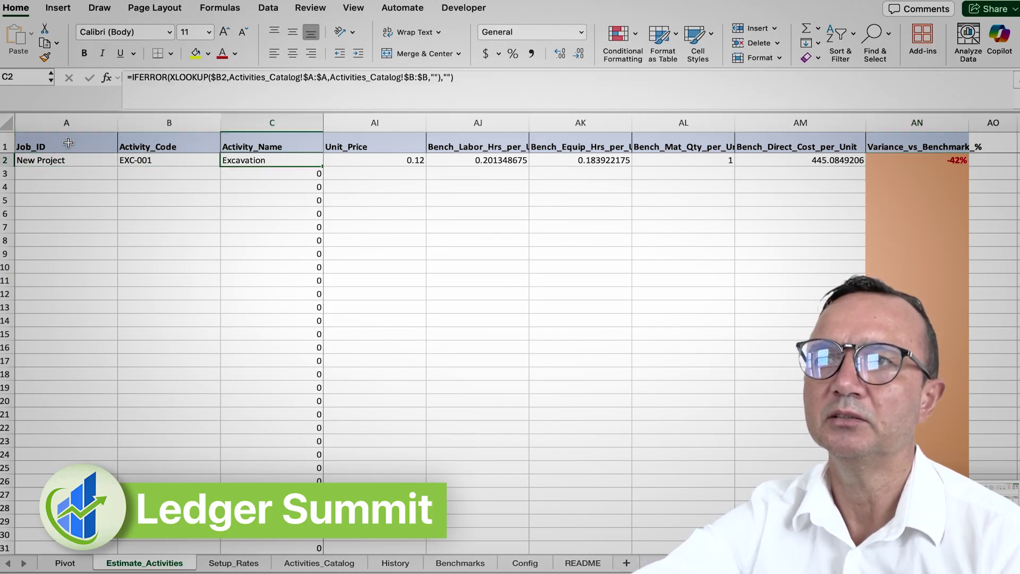
pyautogui.press('Left')
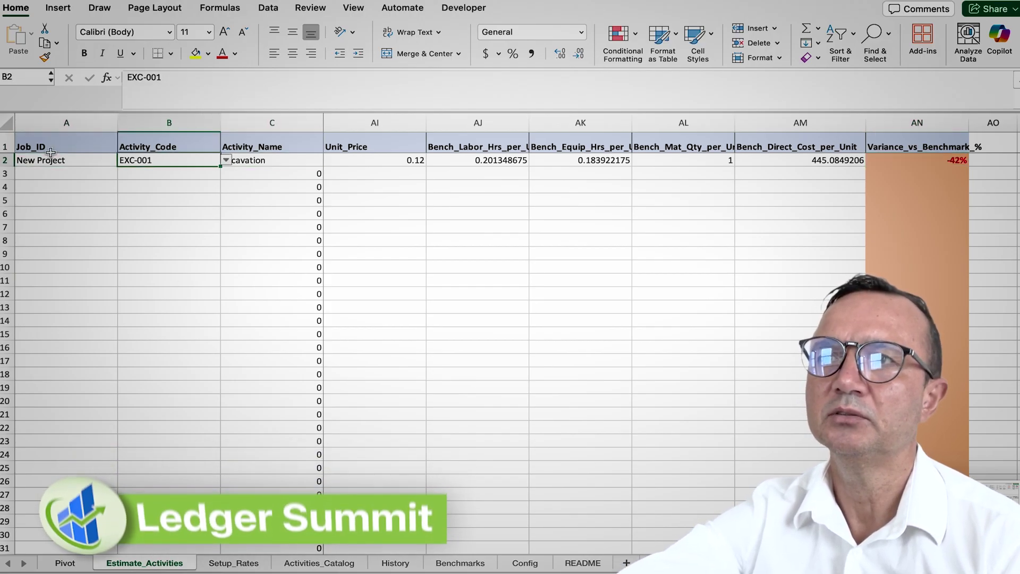
pyautogui.click(194, 176)
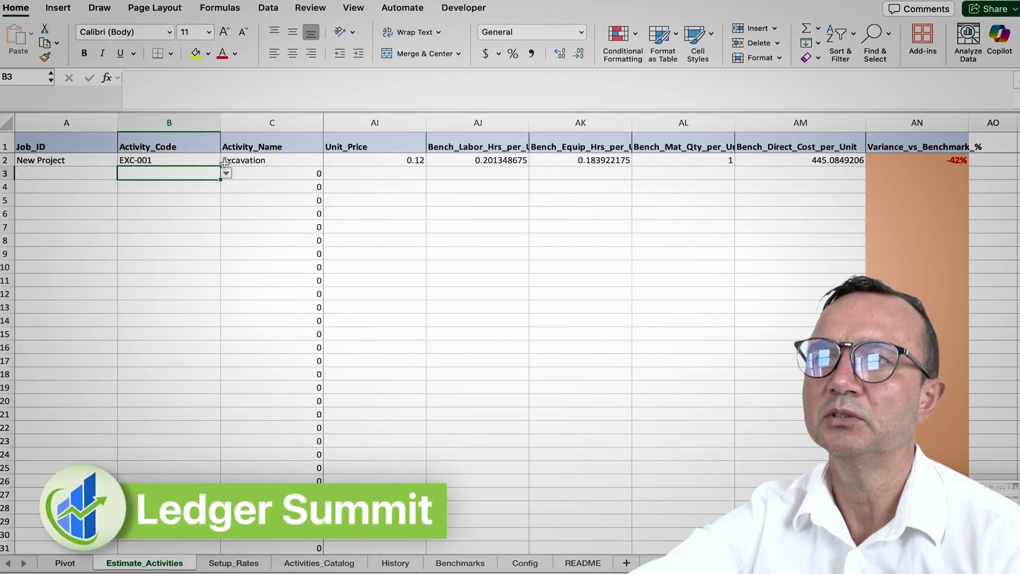
pyautogui.press('Up')
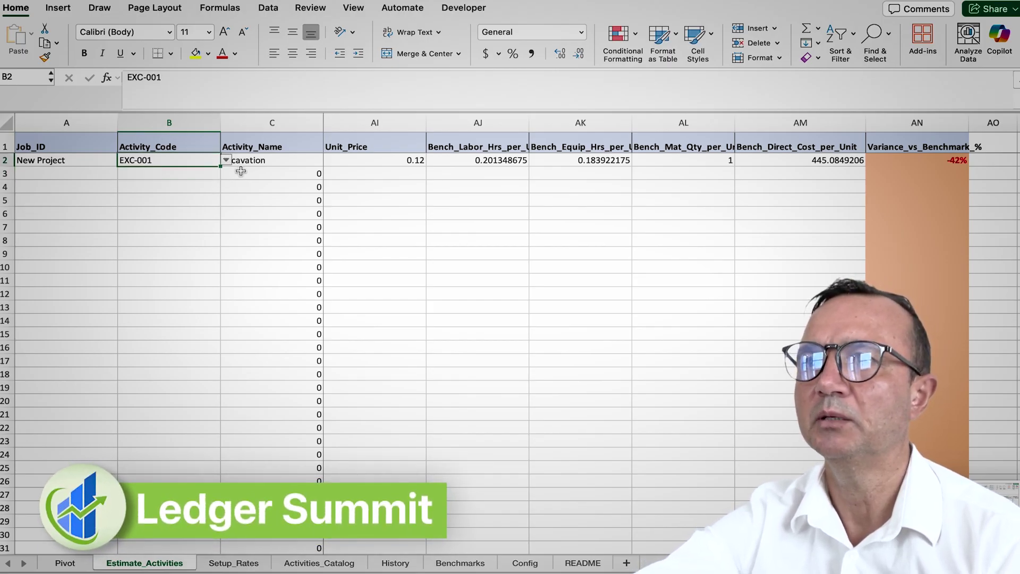
# Review the Activity_Name, Unit, Quantity, Role1 and labor hours XLOOKUP formulas in the Excavation row.
pyautogui.press('Right')
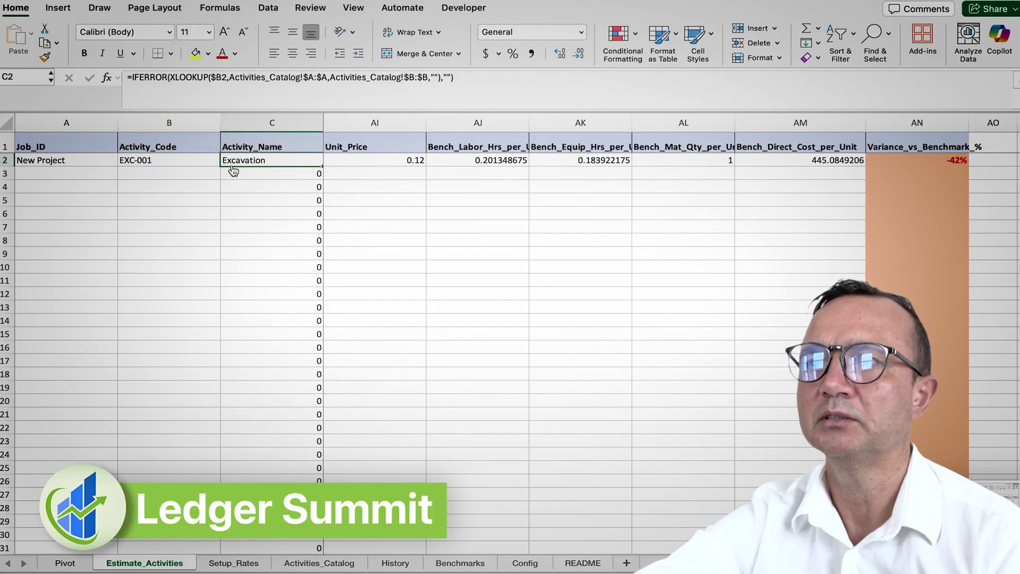
pyautogui.hscroll(-10, 234, 171)
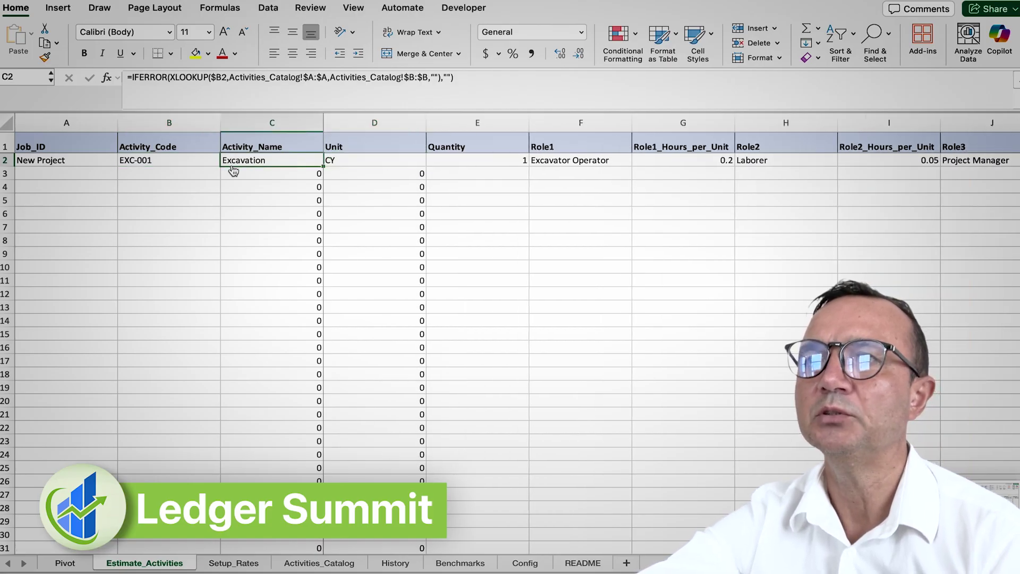
pyautogui.press('Right')
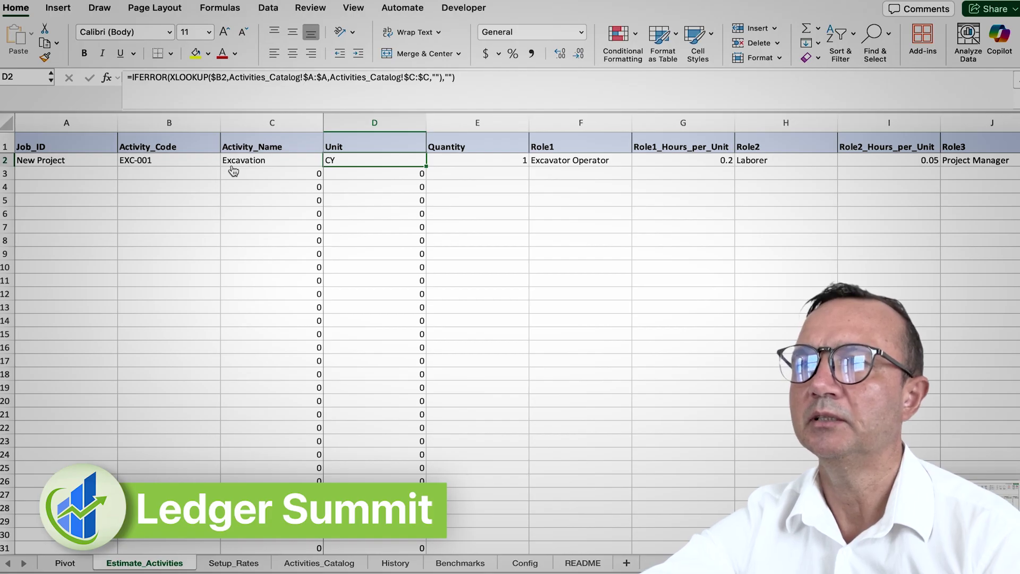
pyautogui.press('Right')
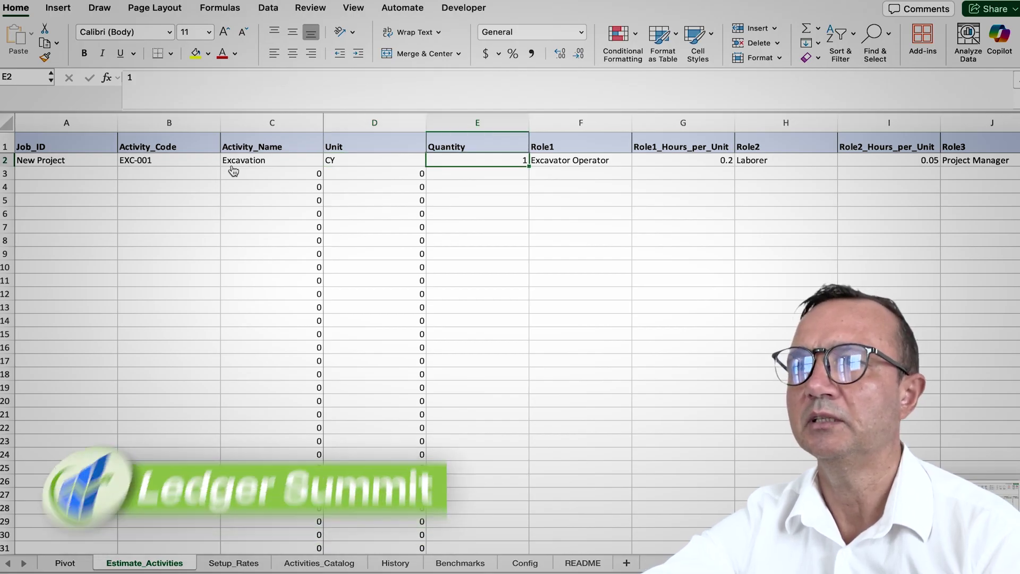
pyautogui.press('Right')
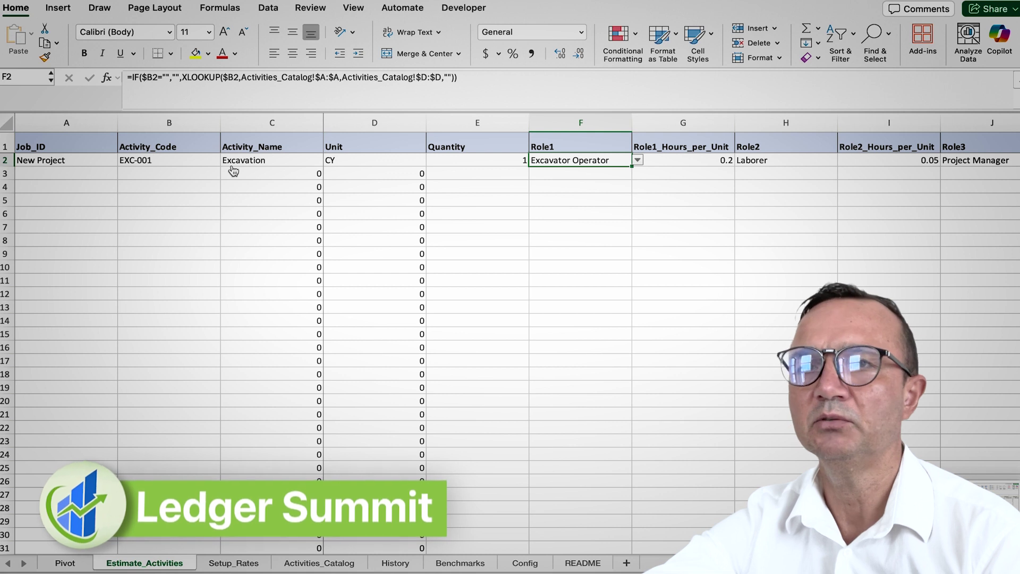
pyautogui.press('Right')
pyautogui.press('Right')
pyautogui.press('Right')
pyautogui.press('Right')
pyautogui.press('Right')
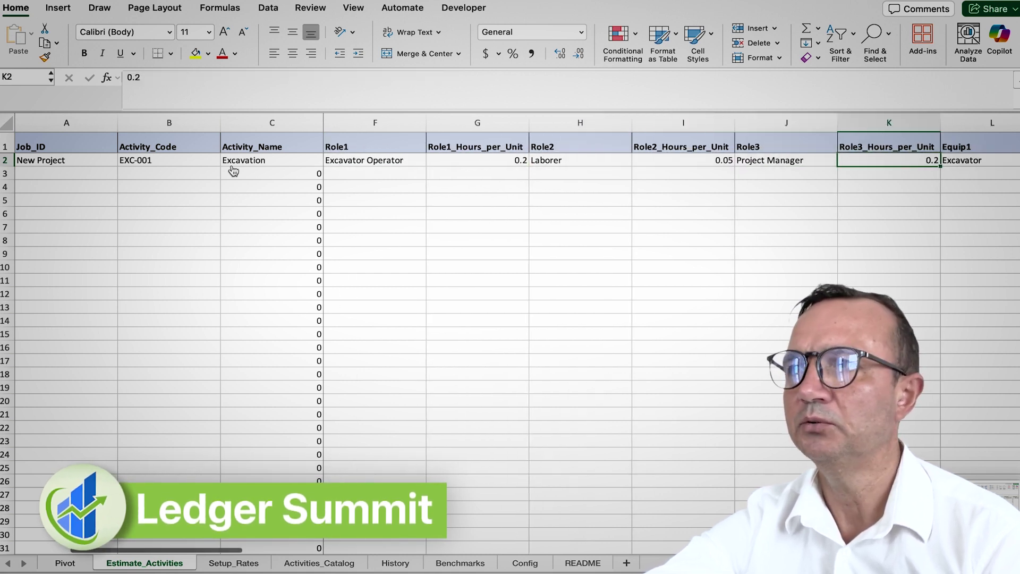
# Inspect the EXC-001 Equip1, material, Other_Costs, Labor_Cost, Direct_Cost_Subtotal, Sales_Tax_%_Materials and Profit_Margin_% cells.
pyautogui.press('Right')
pyautogui.press('Right')
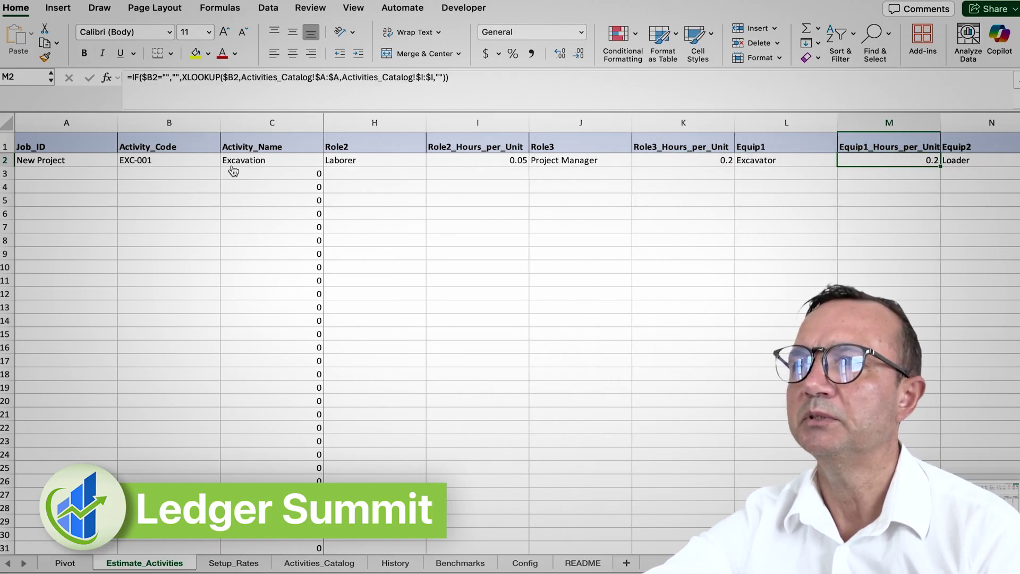
pyautogui.press('Right')
pyautogui.press('Right')
pyautogui.press('Right')
pyautogui.press('Right')
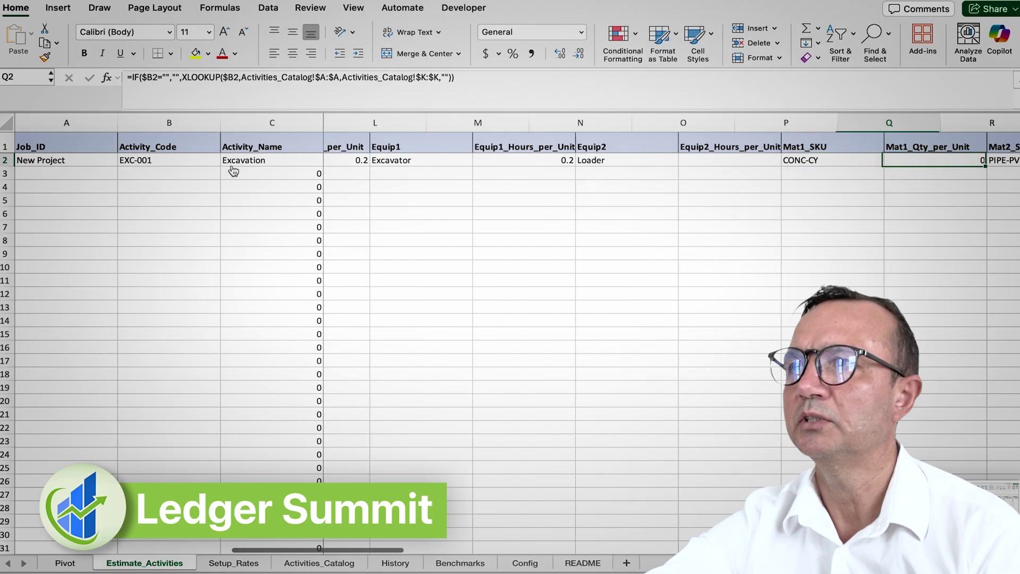
pyautogui.press('Right')
pyautogui.press('Right')
pyautogui.press('Right')
pyautogui.press('Right')
pyautogui.press('Right')
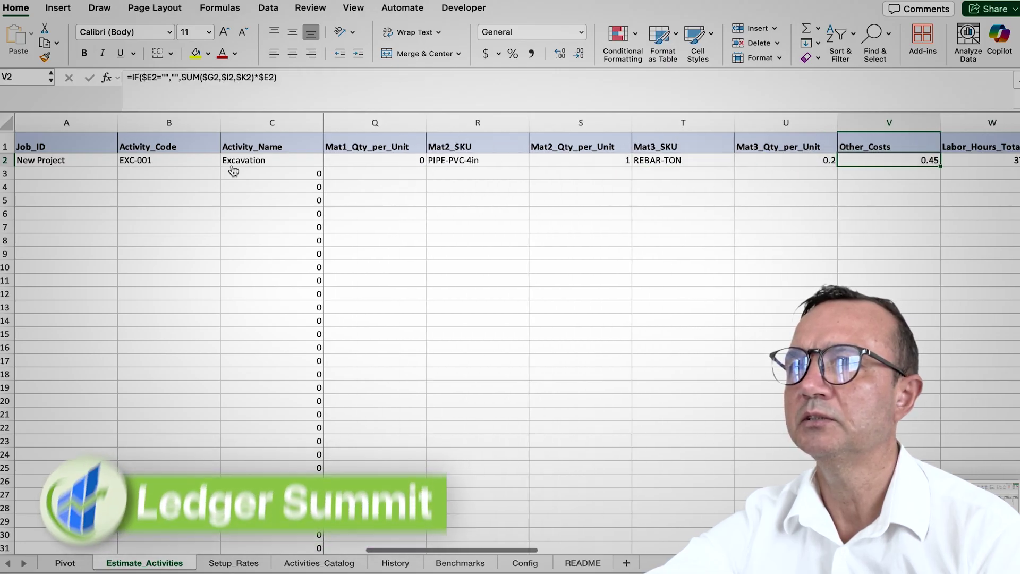
pyautogui.press('Right')
pyautogui.press('Right')
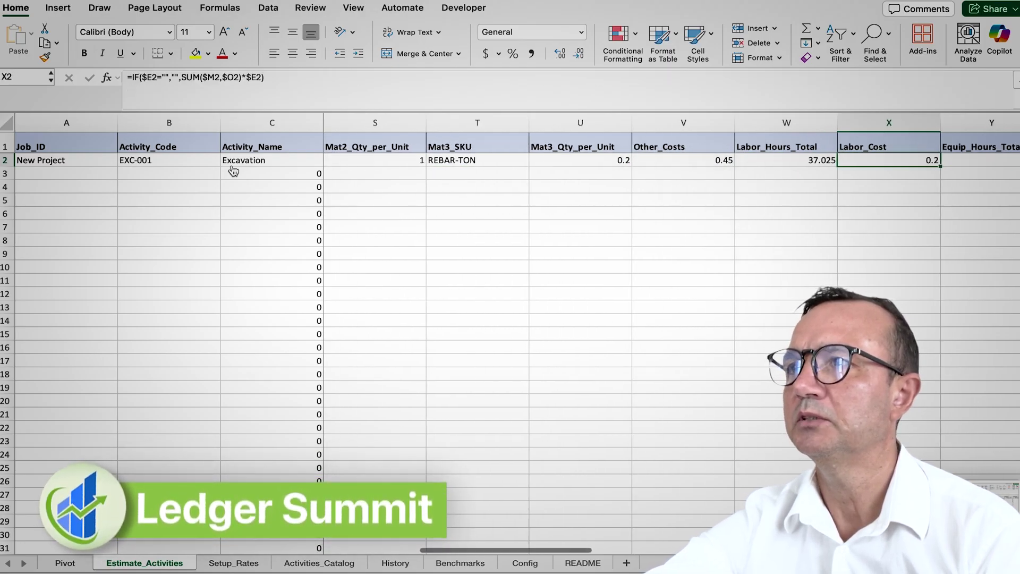
pyautogui.press('Right')
pyautogui.press('Right')
pyautogui.press('Right')
pyautogui.press('Right')
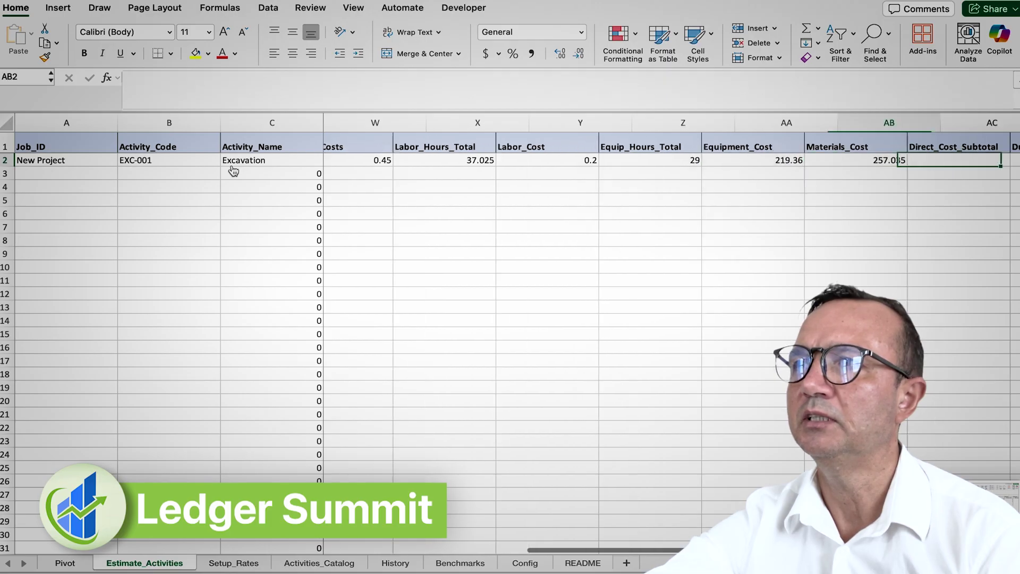
pyautogui.press('Right')
pyautogui.press('Right')
pyautogui.press('Right')
pyautogui.press('Right')
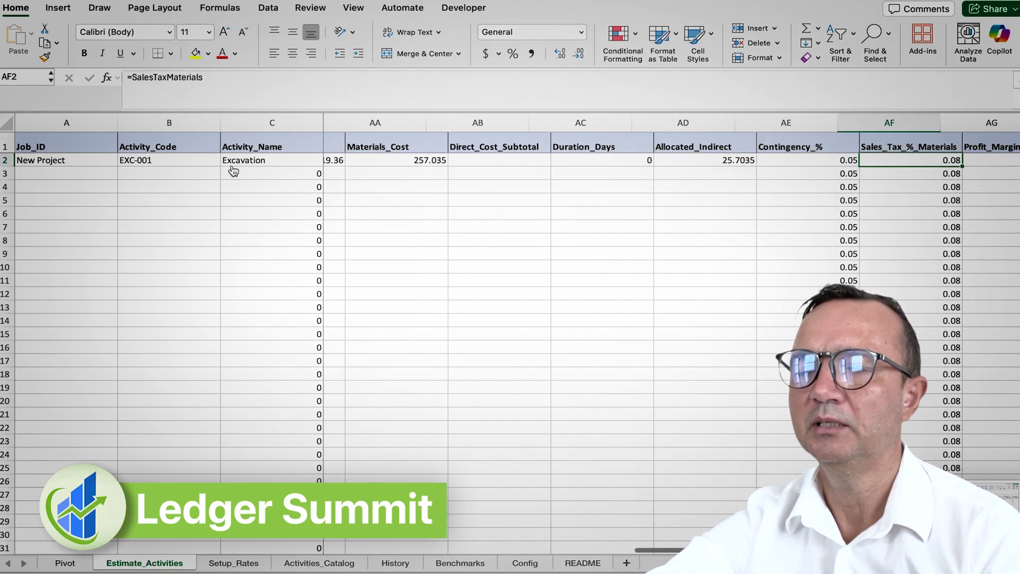
pyautogui.press('Right')
pyautogui.press('Right')
pyautogui.press('Right')
pyautogui.press('Right')
pyautogui.press('Right')
pyautogui.press('Right')
pyautogui.press('Right')
pyautogui.press('Right')
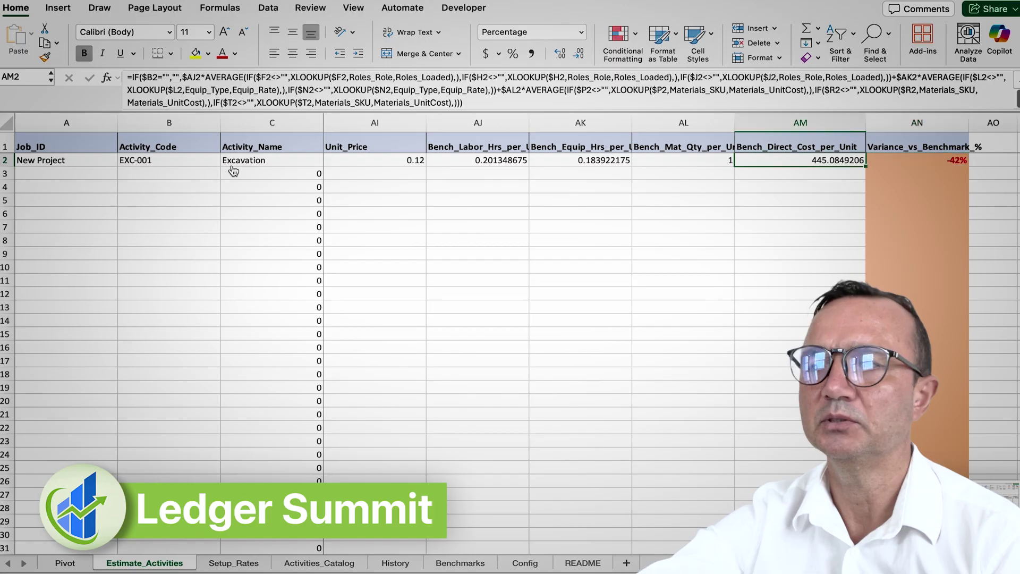
pyautogui.press('Left')
pyautogui.press('Left')
pyautogui.press('Left')
pyautogui.press('Left')
pyautogui.press('Left')
pyautogui.press('Left')
pyautogui.press('Left')
pyautogui.press('Left')
pyautogui.press('Left')
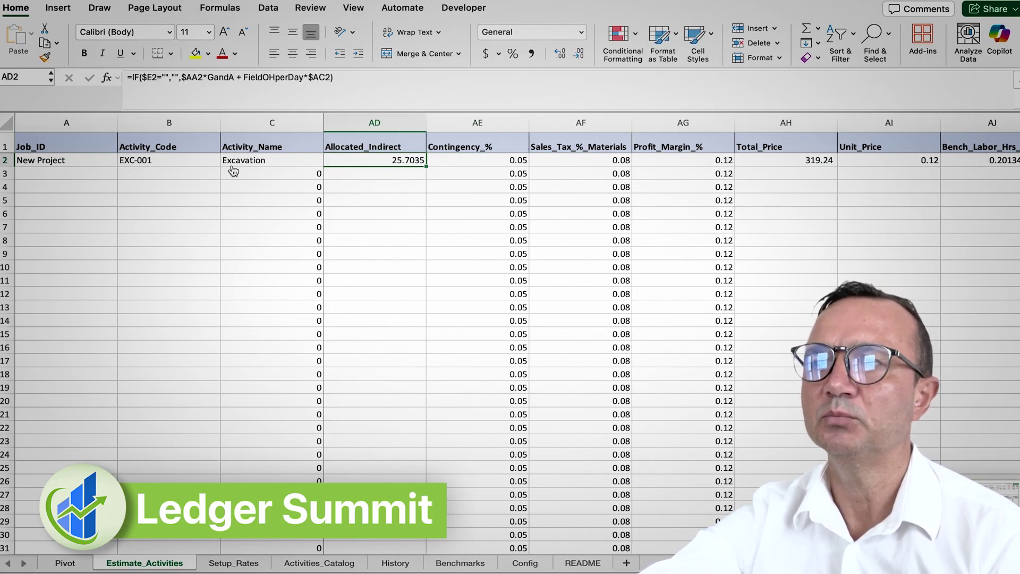
pyautogui.press('Right')
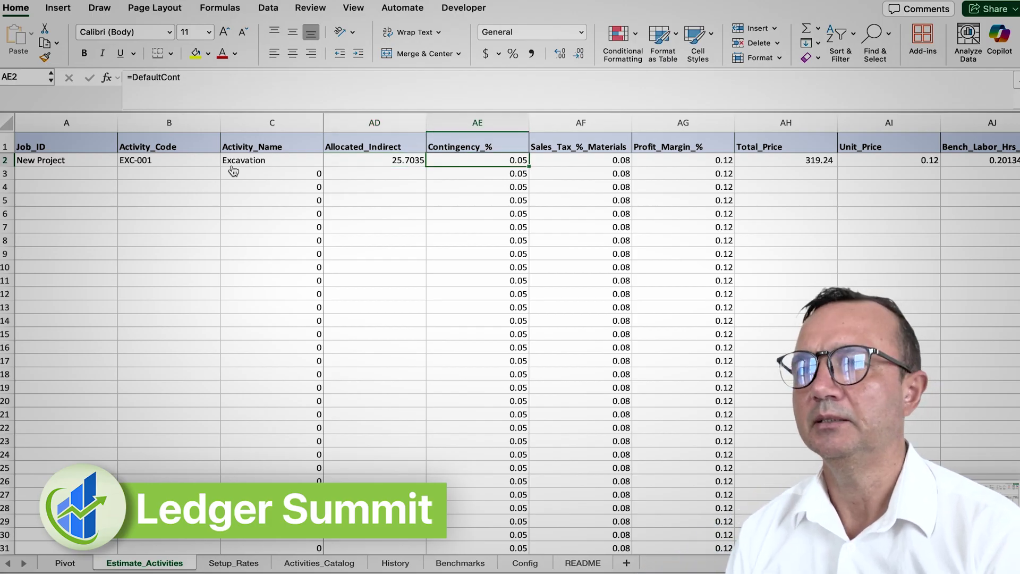
pyautogui.press('Right')
pyautogui.press('Right')
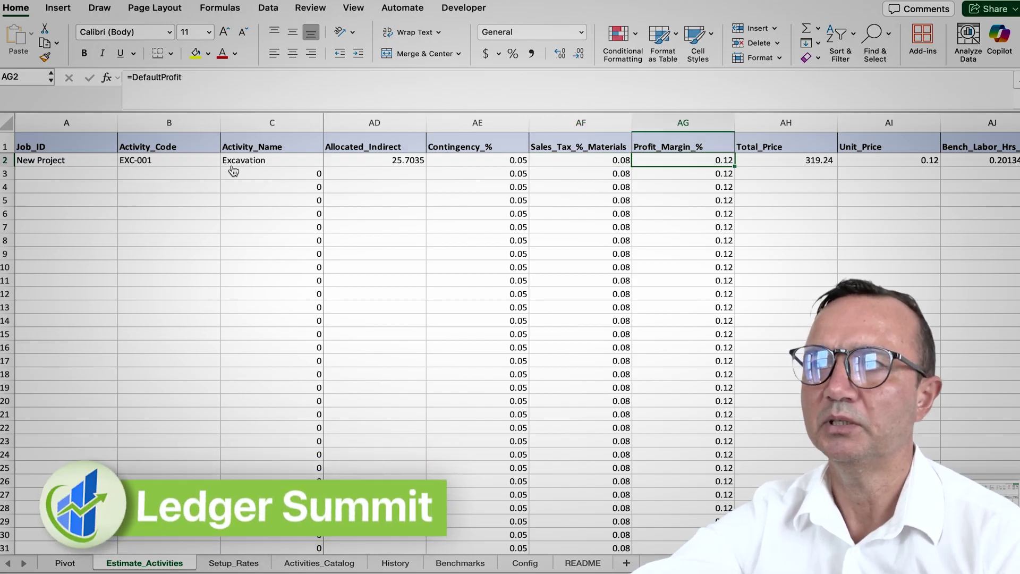
pyautogui.press('Left')
pyautogui.press('Left')
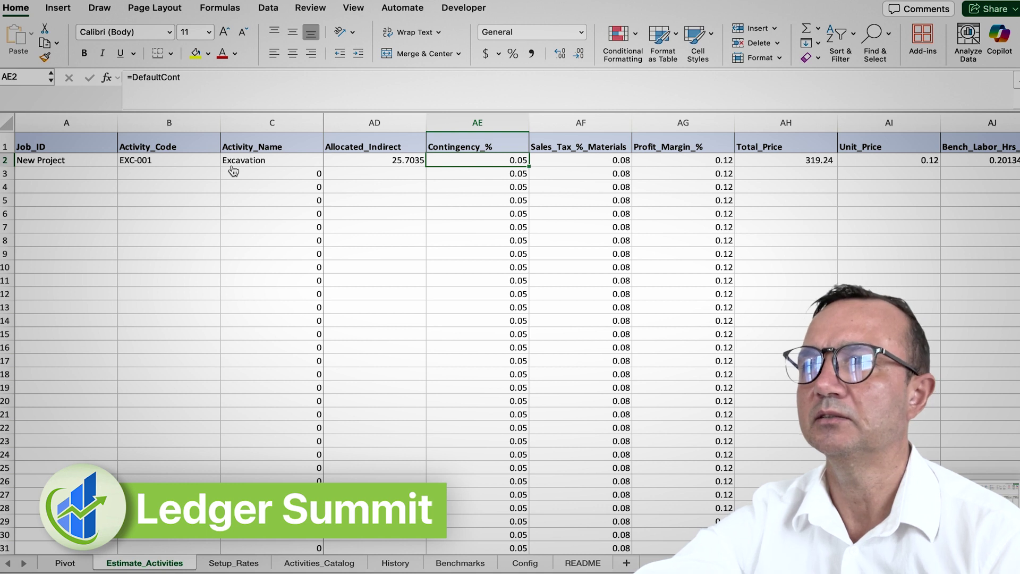
pyautogui.press('Right')
pyautogui.press('Right')
pyautogui.press('Right')
pyautogui.press('Right')
pyautogui.press('Right')
pyautogui.press('Right')
pyautogui.press('Right')
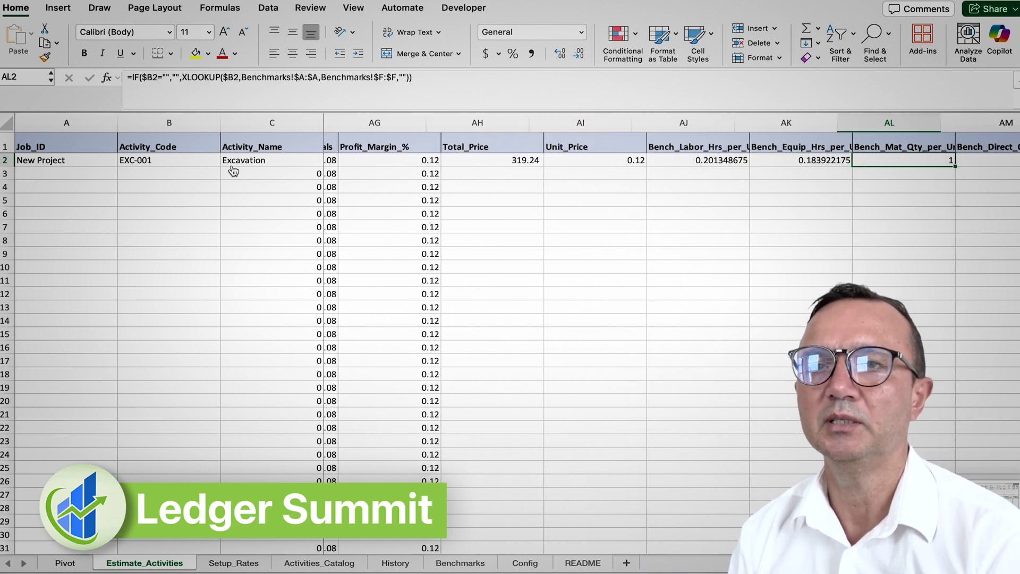
pyautogui.press('Right')
pyautogui.press('Right')
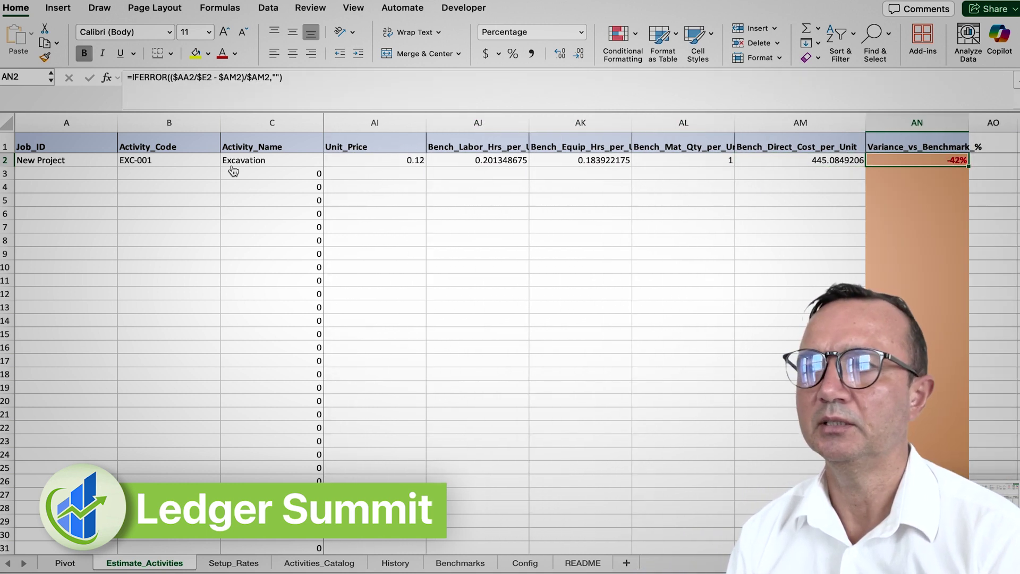